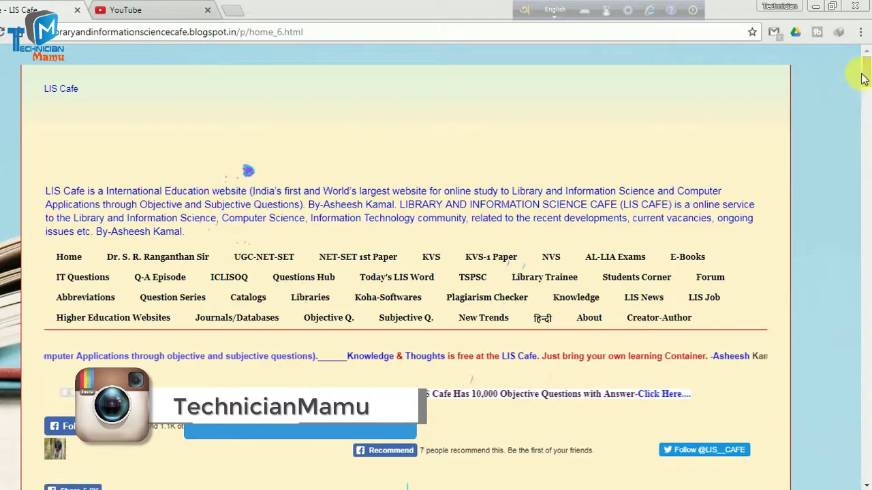
Scroll the LIS Cafe home_6.html page so its numbered topic list is in view
{"action": "mouse_move", "coordinate": [862, 74]}
{"action": "left_mouse_down"}
{"action": "mouse_move", "coordinate": [858, 312]}
{"action": "mouse_move", "coordinate": [867, 65]}
{"action": "left_mouse_up"}
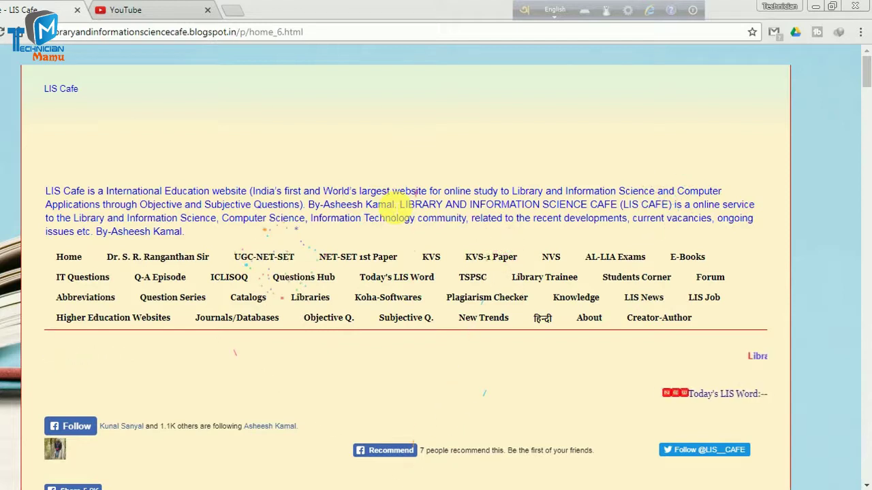
{"action": "right_click", "coordinate": [417, 185]}
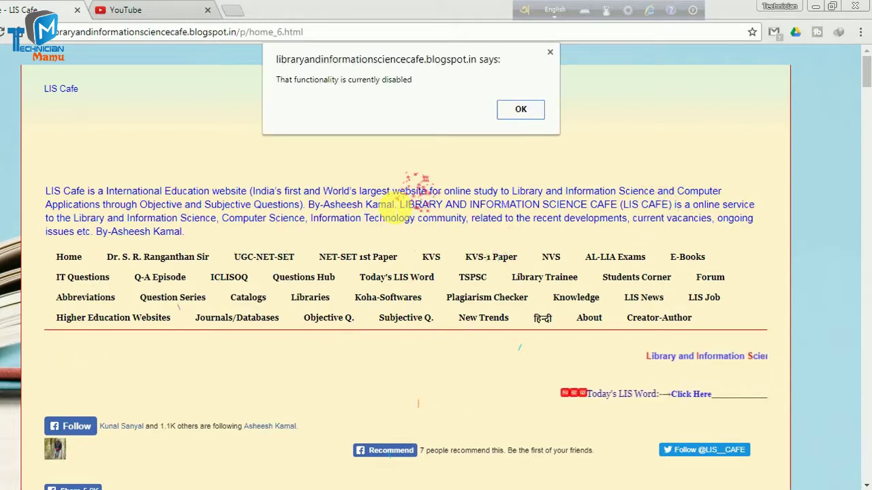
{"action": "left_click", "coordinate": [511, 111]}
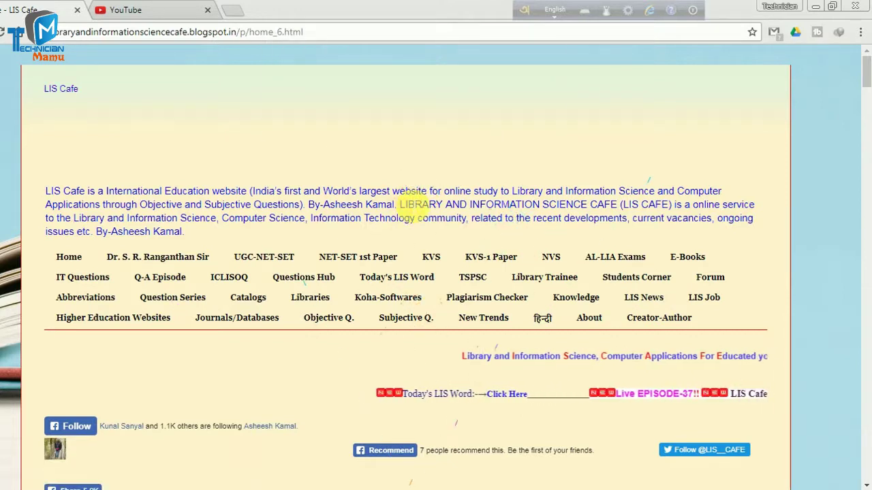
{"action": "right_click", "coordinate": [411, 206]}
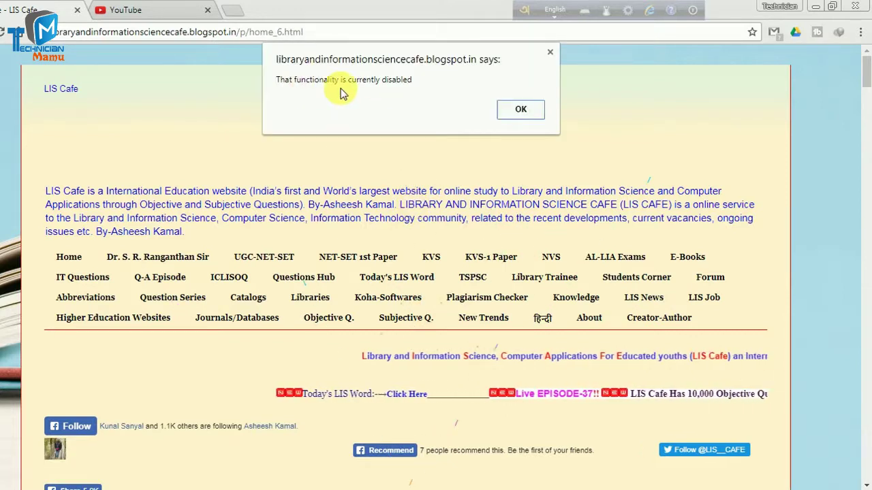
{"action": "left_click", "coordinate": [521, 109]}
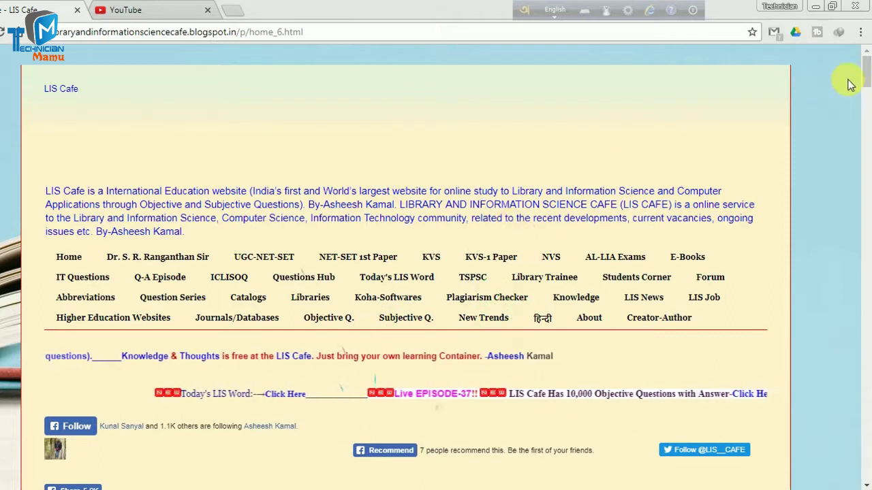
Go through More tools > Extensions to the Web Store's 'Get more extensions' catalogue
{"action": "left_click", "coordinate": [862, 36]}
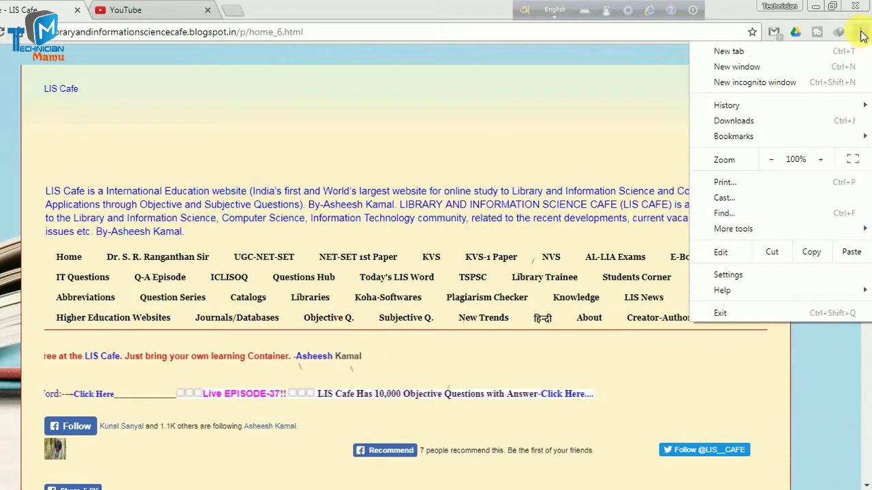
{"action": "mouse_move", "coordinate": [742, 233]}
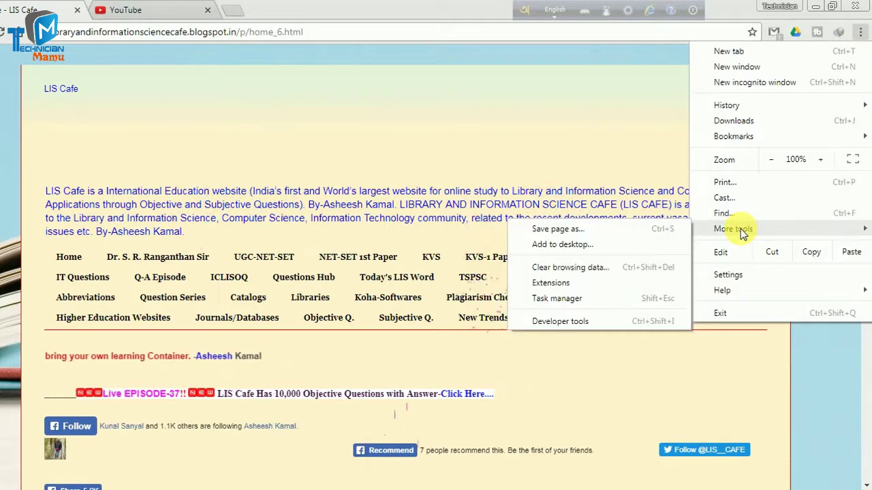
{"action": "left_click", "coordinate": [573, 283]}
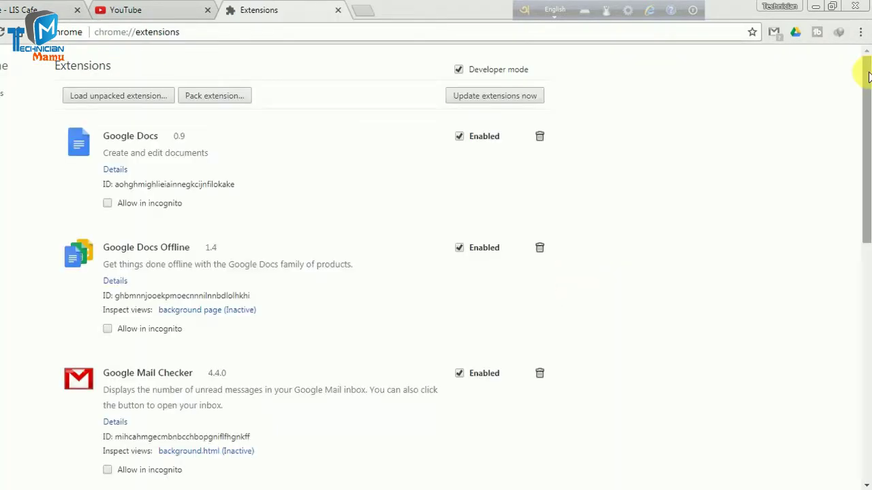
{"action": "left_click_drag", "start_coordinate": [863, 72], "coordinate": [861, 386]}
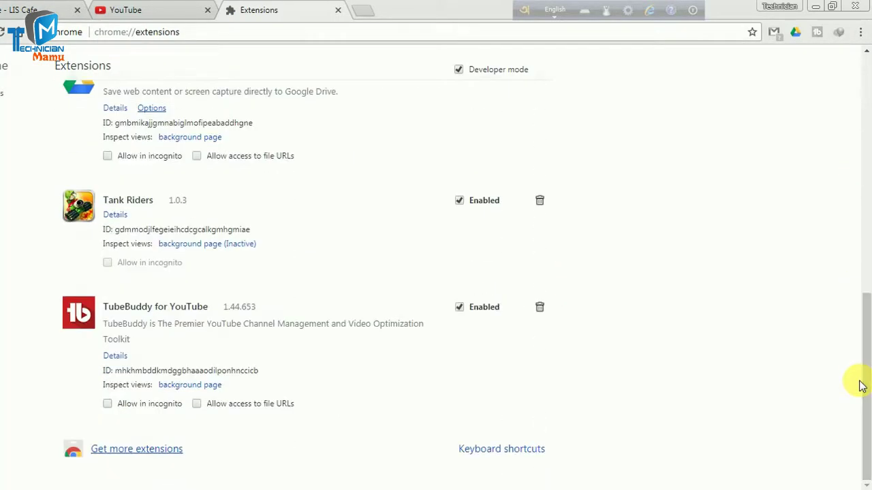
{"action": "left_click", "coordinate": [137, 451]}
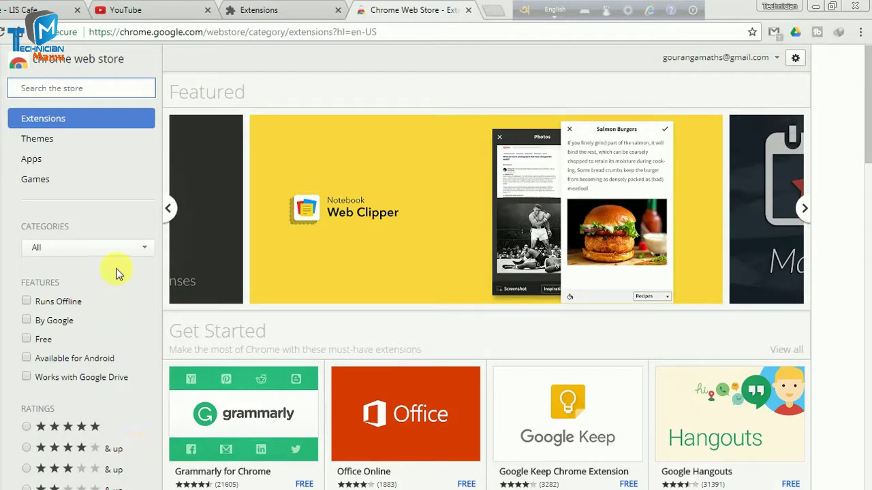
Search the store for 'scriptsafe' and confirm adding the ScriptSafe extension to Chrome
{"action": "left_click", "coordinate": [83, 99]}
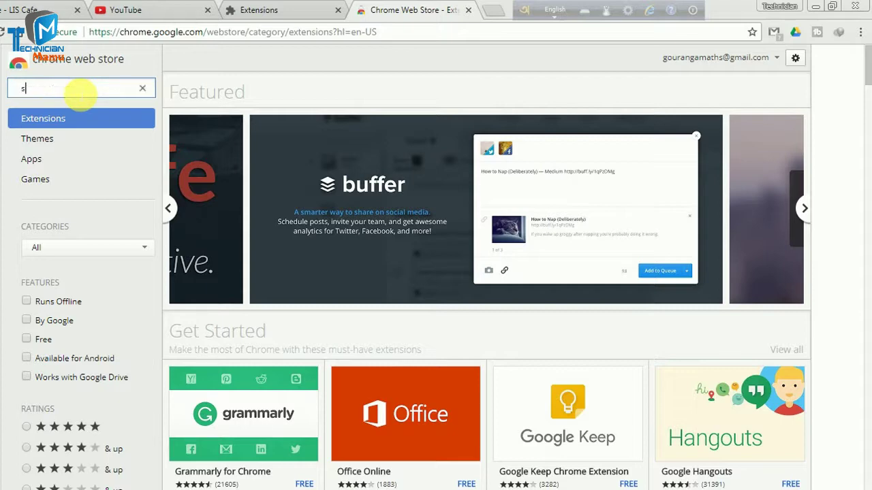
{"action": "type", "text": "riptsafe"}
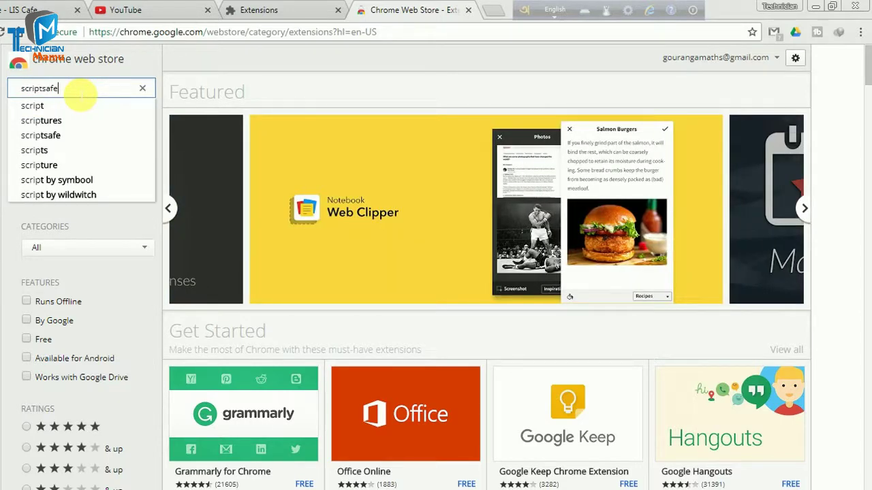
{"action": "key", "text": "Return"}
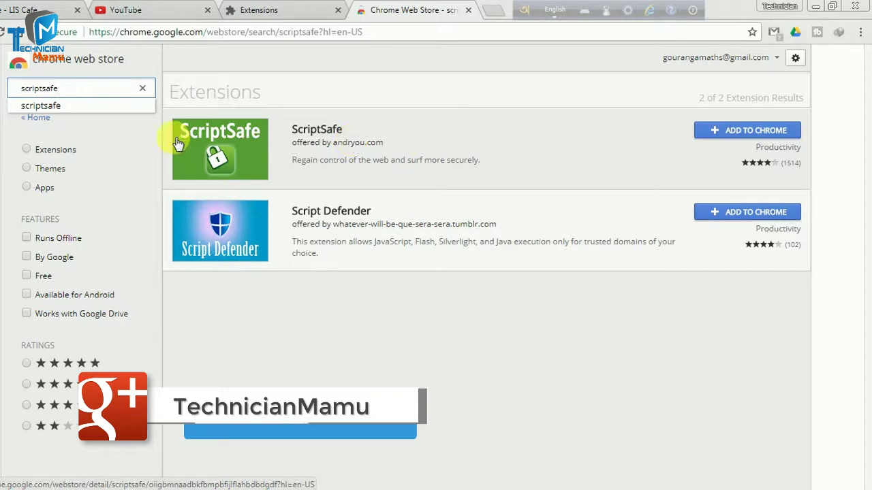
{"action": "left_click", "coordinate": [742, 136]}
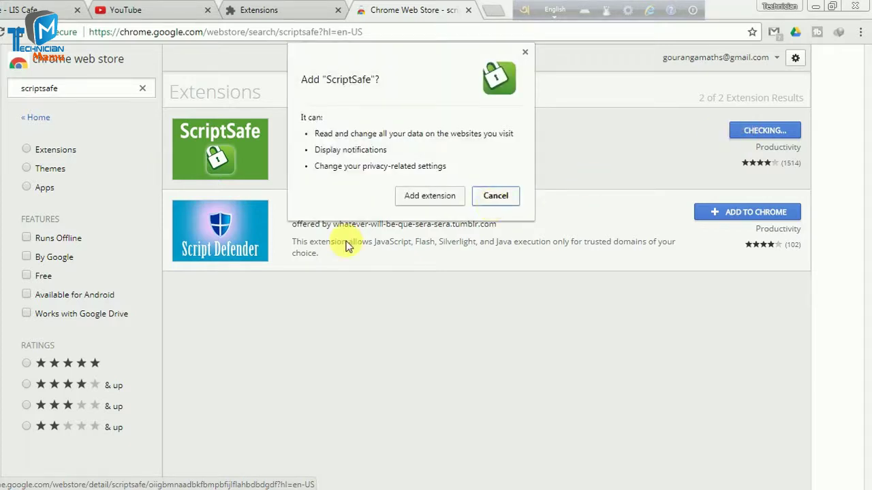
{"action": "left_click", "coordinate": [419, 195]}
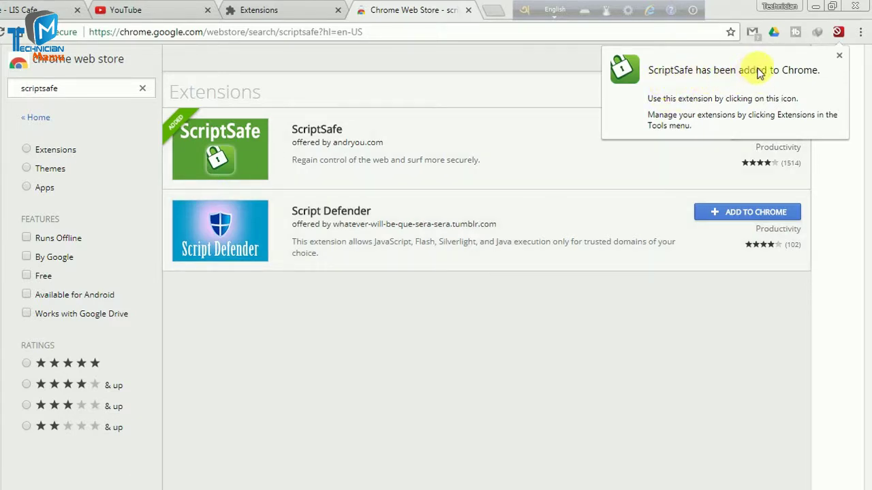
Dismiss the 'added' notice, view and close the ScriptSafe toolbar panel, then switch to LIS Cafe
{"action": "left_click", "coordinate": [839, 56]}
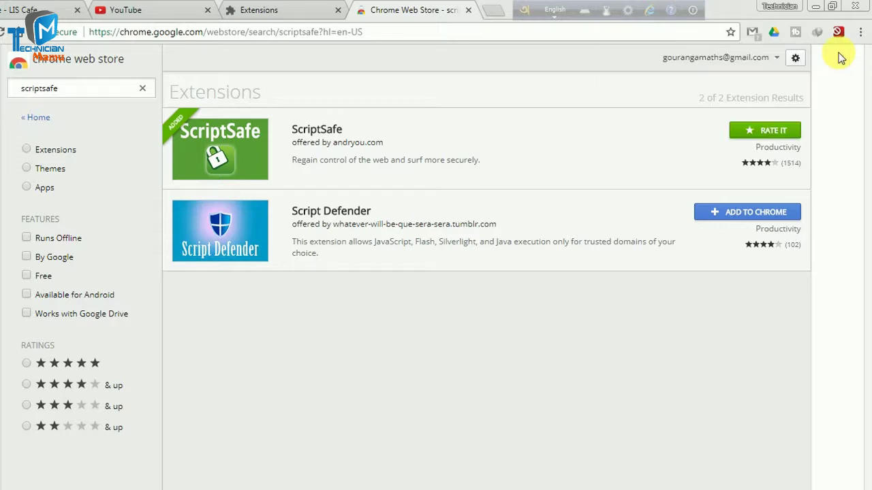
{"action": "left_click", "coordinate": [839, 33]}
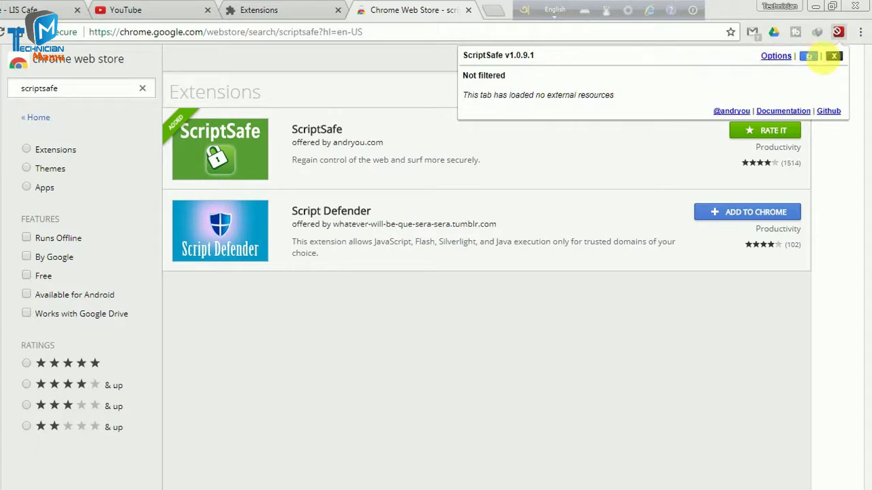
{"action": "left_click", "coordinate": [838, 58]}
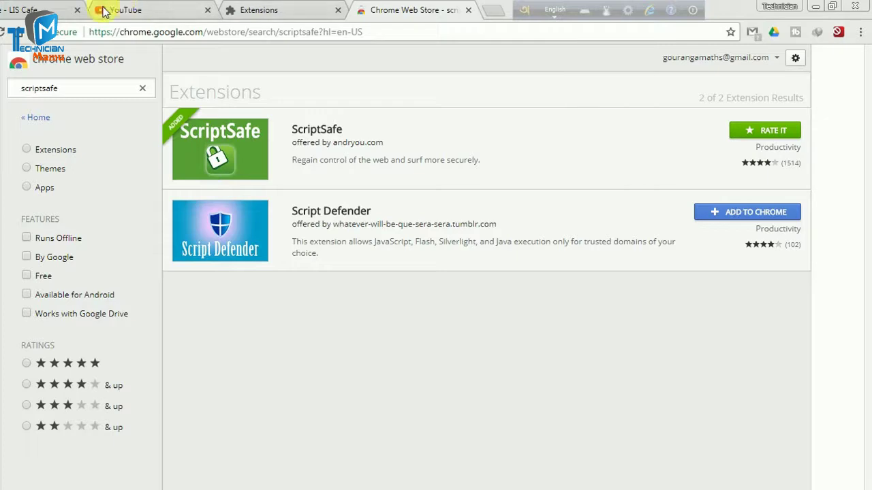
{"action": "left_click", "coordinate": [4, 8]}
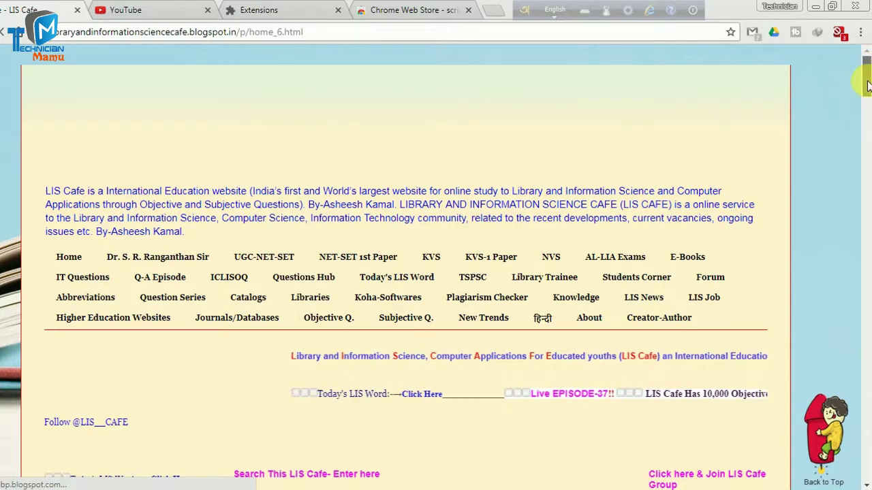
Look over ScriptSafe's panel of controls for the LIS Cafe blog site
{"action": "scroll", "coordinate": [866, 71], "scroll_direction": "down", "scroll_amount": 3}
{"action": "scroll", "coordinate": [867, 75], "scroll_direction": "up", "scroll_amount": 2}
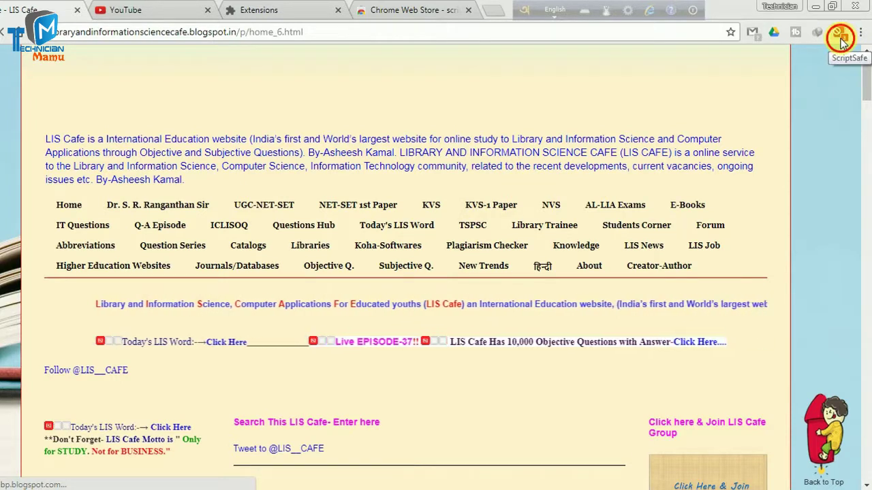
{"action": "left_click", "coordinate": [841, 40]}
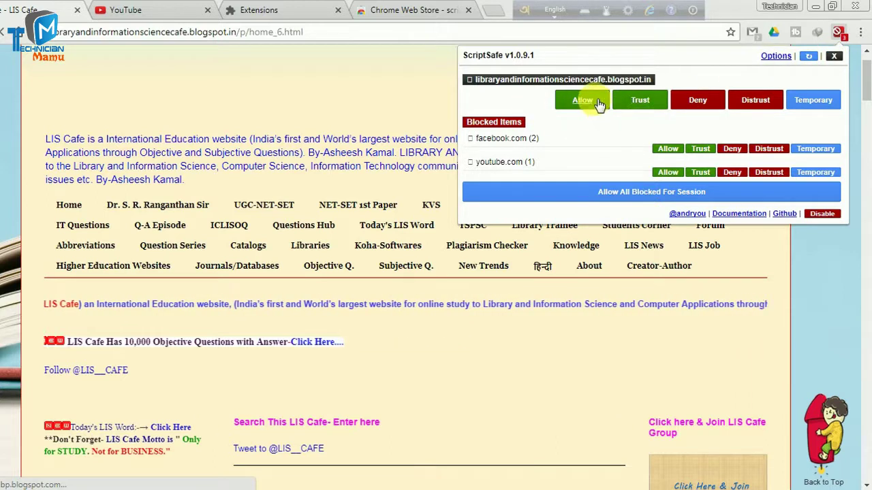
{"action": "left_click", "coordinate": [828, 60]}
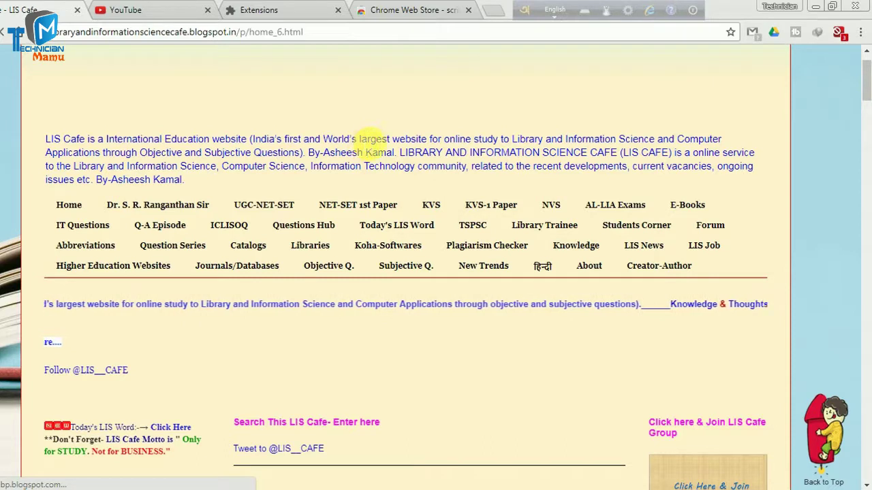
Select the passage ending 'By-Asheesh Kamal.' and copy it from the right-click menu
{"action": "left_click_drag", "start_coordinate": [387, 147], "coordinate": [399, 151]}
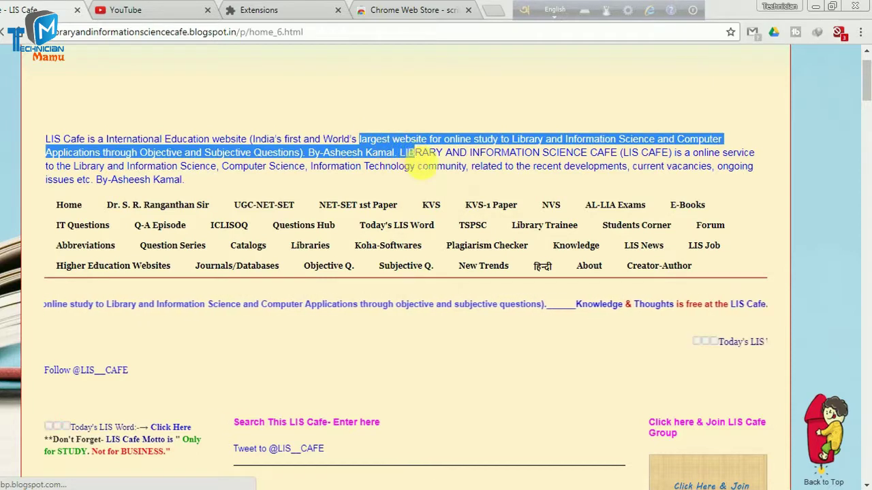
{"action": "right_click", "coordinate": [393, 147]}
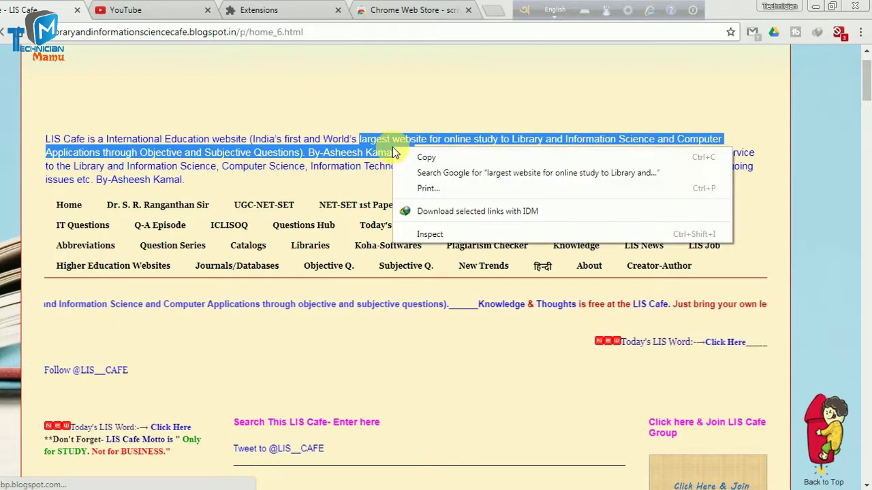
{"action": "left_click", "coordinate": [420, 158]}
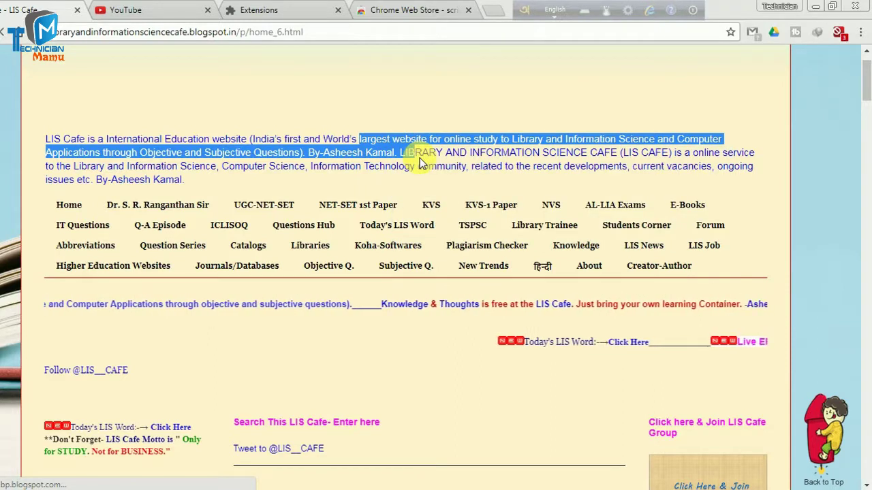
{"action": "left_click", "coordinate": [379, 155]}
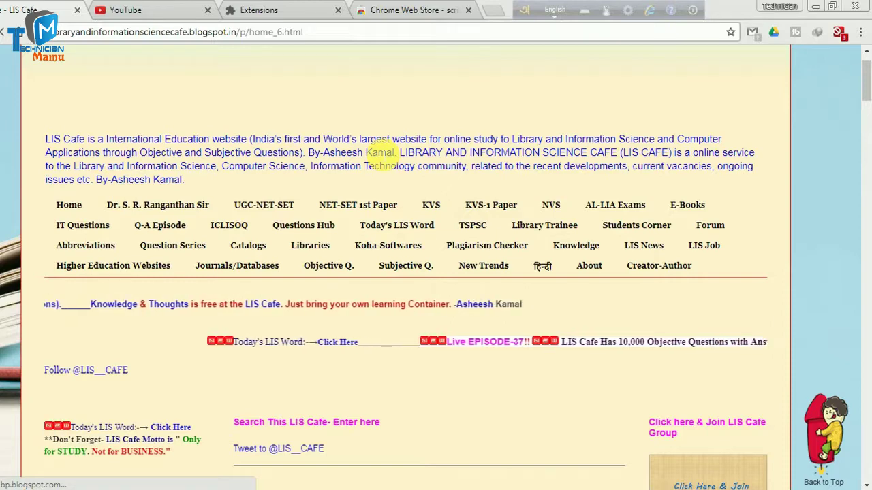
Choose Disable in ScriptSafe's panel on the YouTube tab, then switch back to LIS Cafe
{"action": "left_click", "coordinate": [139, 10]}
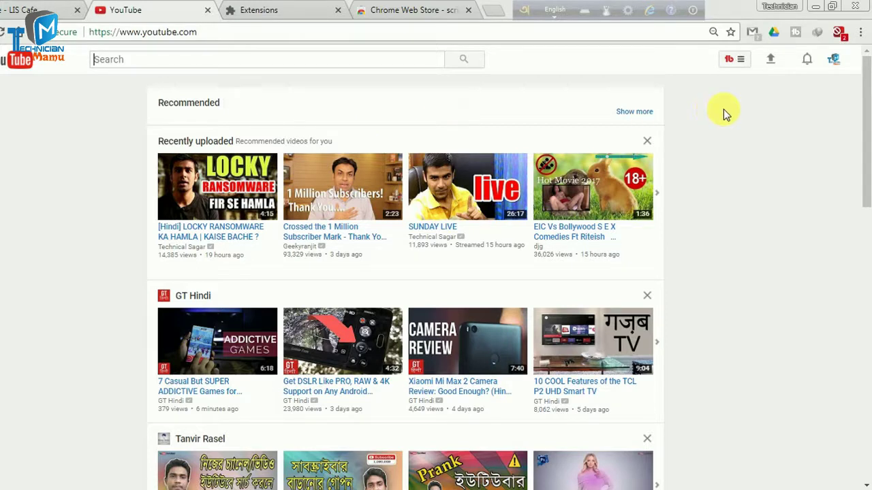
{"action": "left_click", "coordinate": [839, 32]}
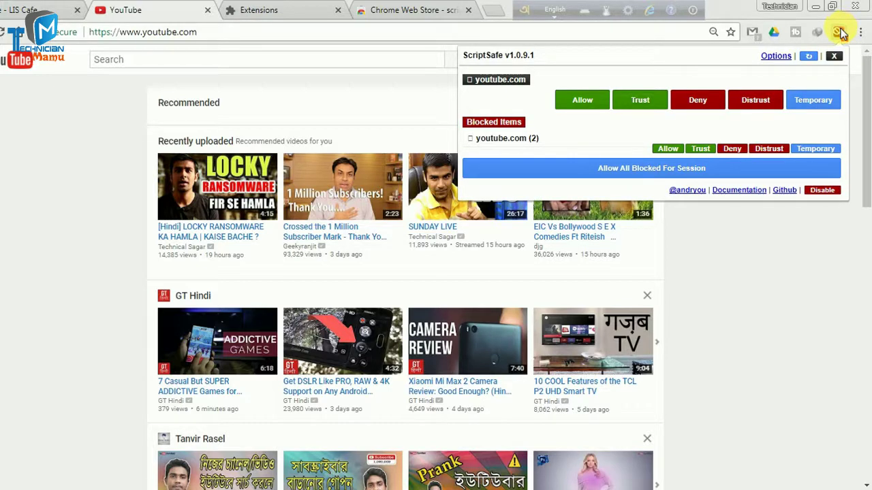
{"action": "left_click", "coordinate": [824, 193]}
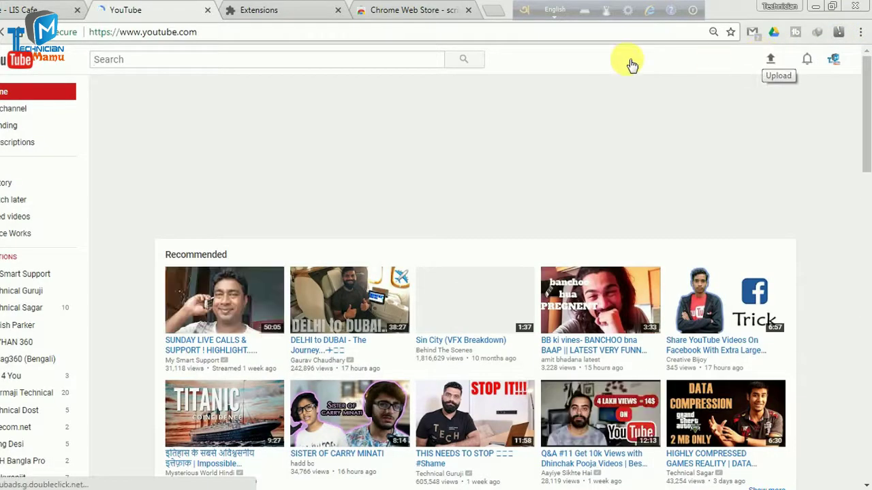
{"action": "left_click", "coordinate": [439, 60]}
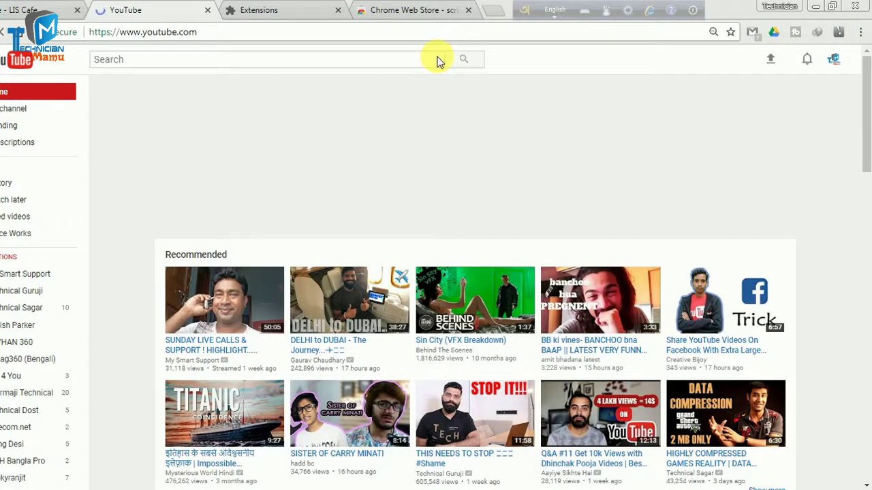
{"action": "left_click", "coordinate": [25, 9]}
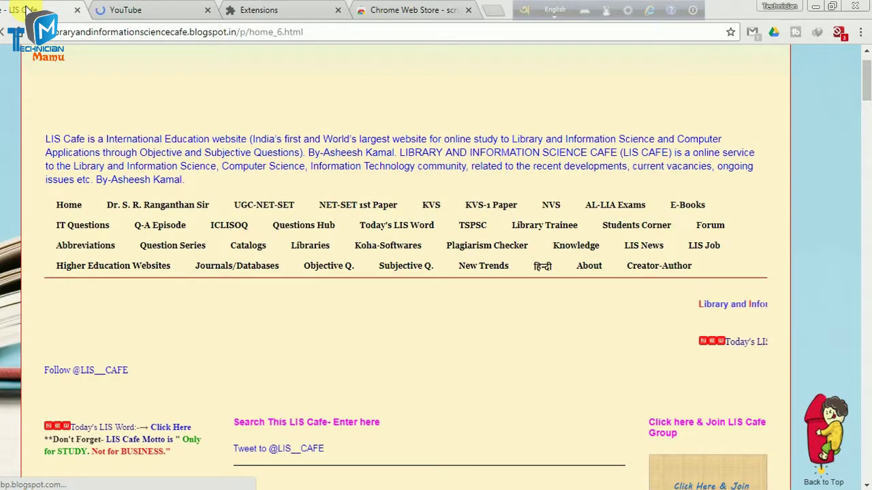